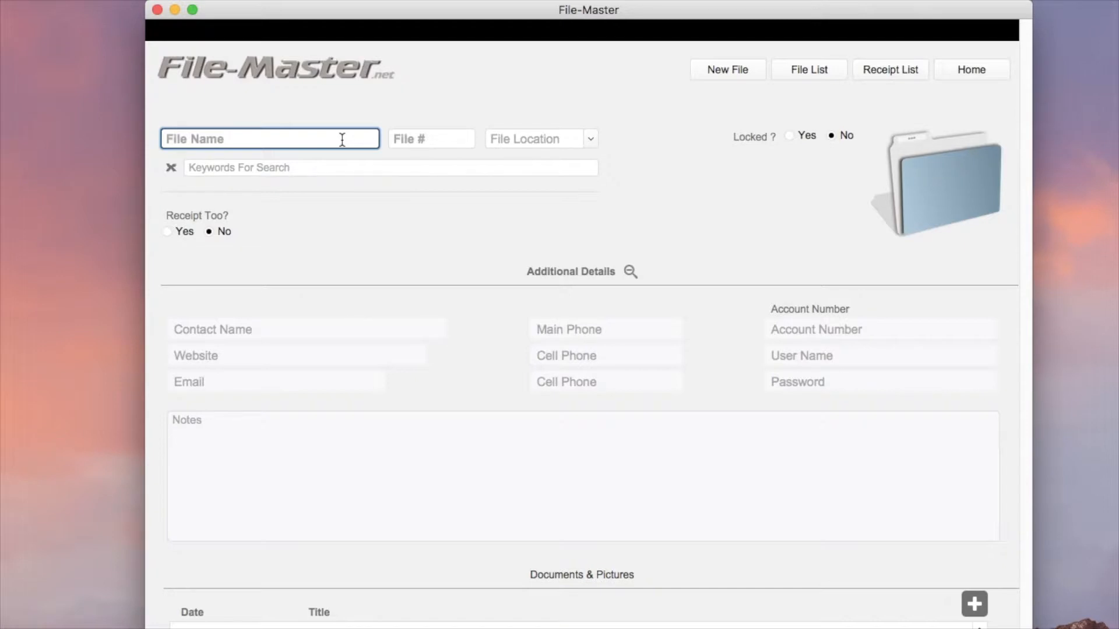
Name the new file record Customer Contract and give it file number 6
text(Customer Contract)
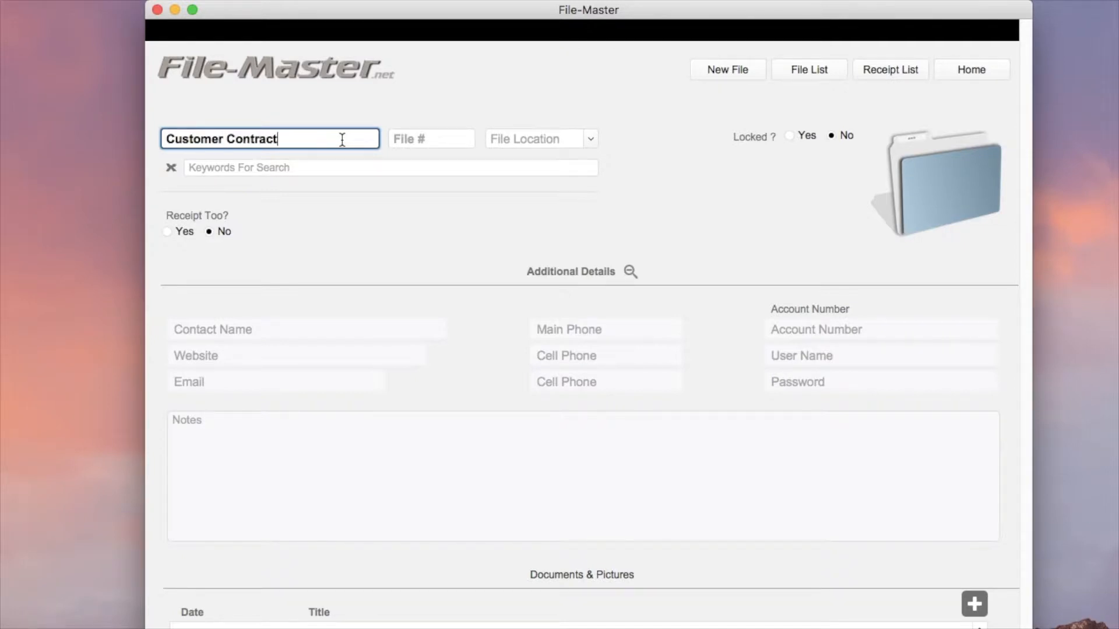
key(Tab)
text(6)
key(Tab)
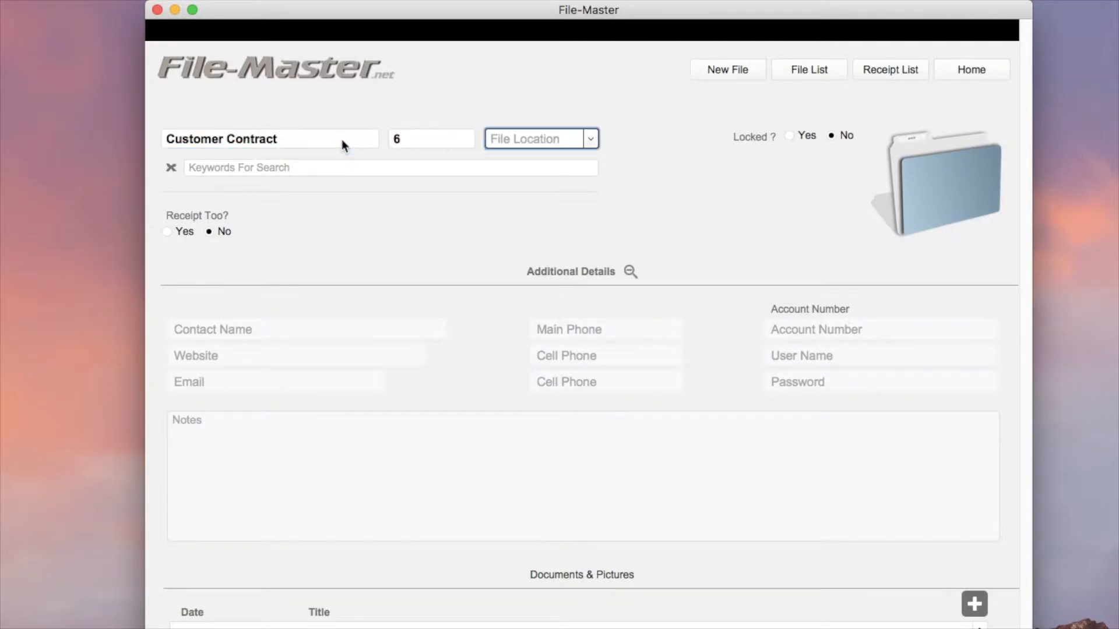
Add My Desk to the file location value list and assign it as the Customer Contract file's location
click(591, 140)
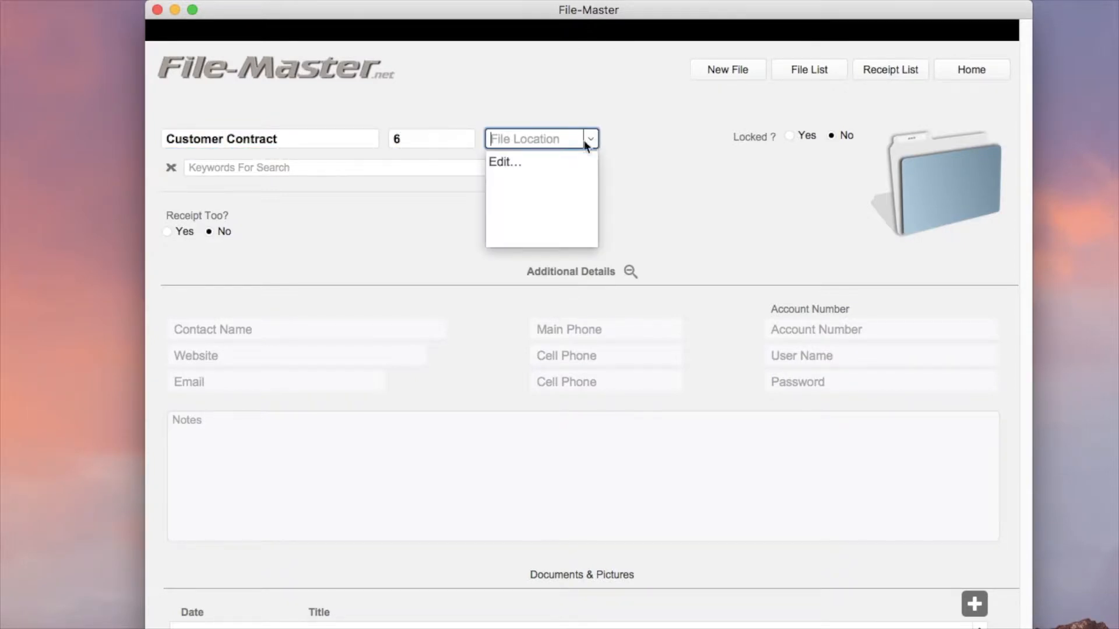
click(500, 163)
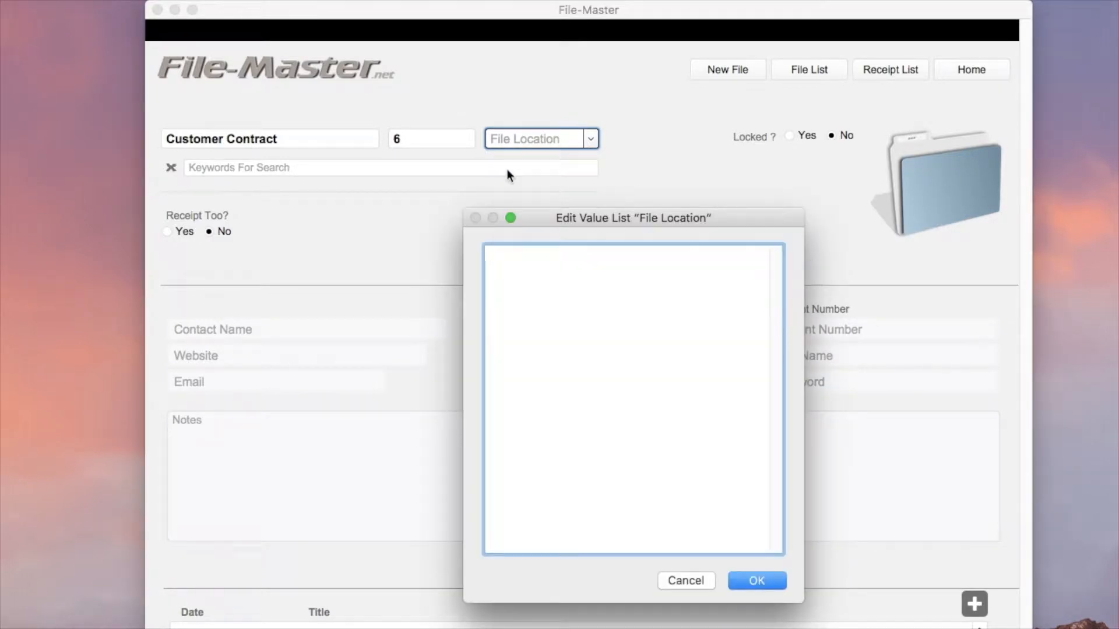
text(My Desk)
click(754, 583)
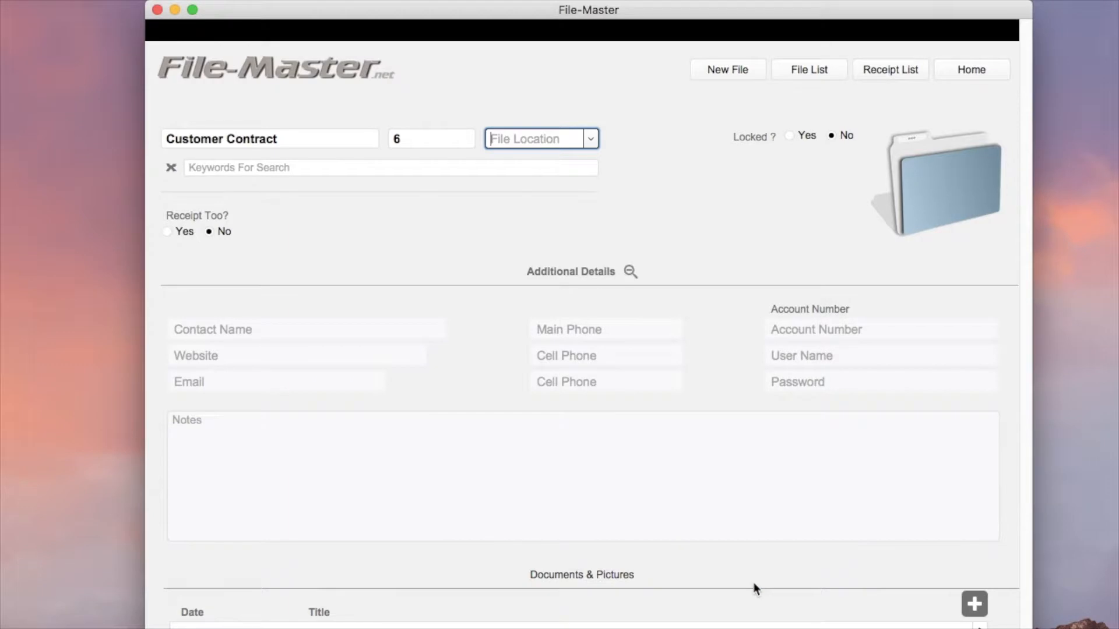
click(591, 139)
click(557, 165)
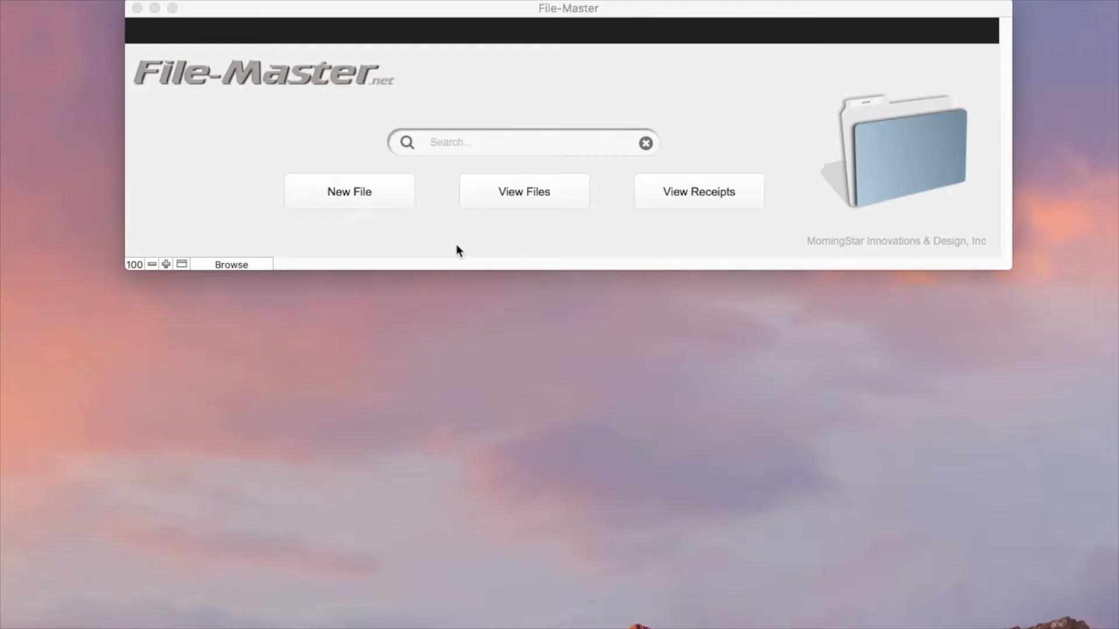
Create a new file record named Jacks Proposal with file number 8
click(360, 190)
click(360, 190)
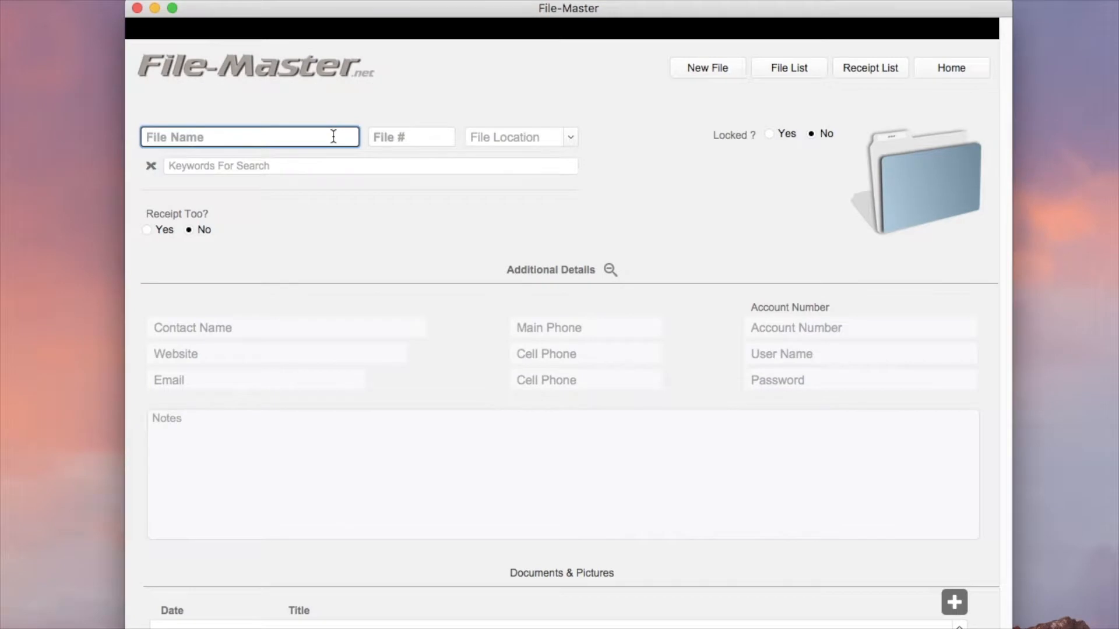
text(Jacks Proposal)
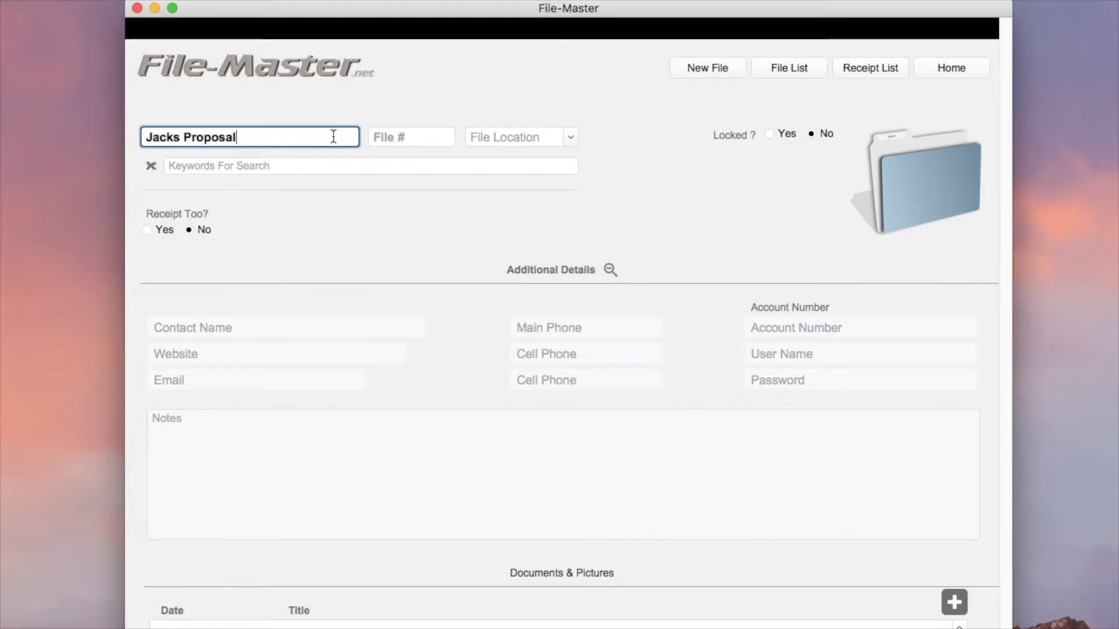
key(Tab)
text(8)
key(Tab)
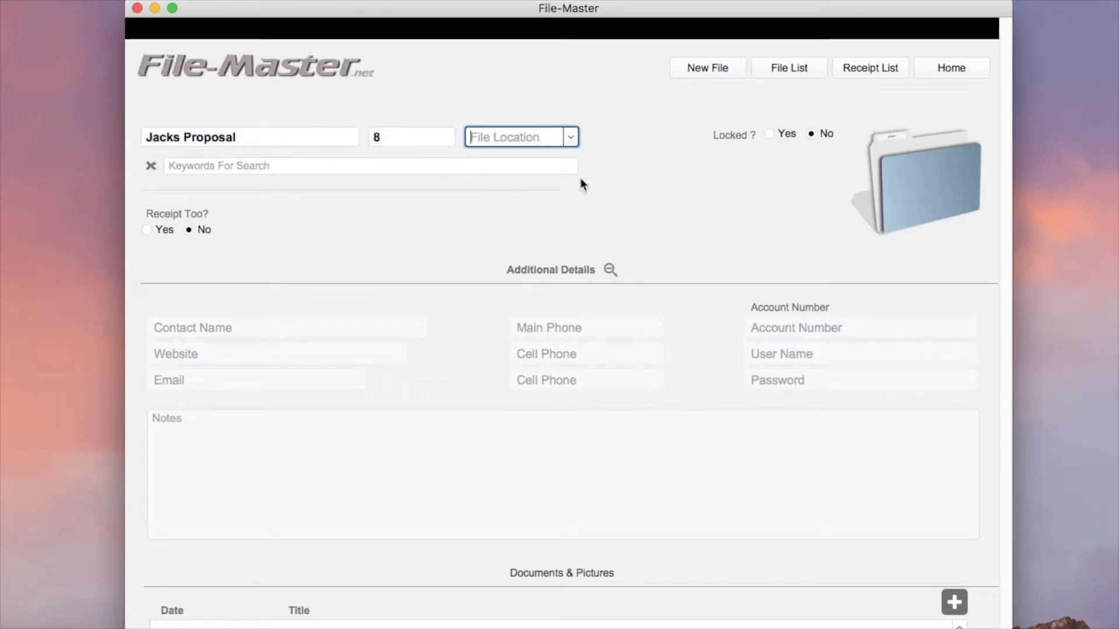
Add Wall Files below My Desk in the file location value list and assign it to the Jacks Proposal file
click(570, 137)
click(477, 174)
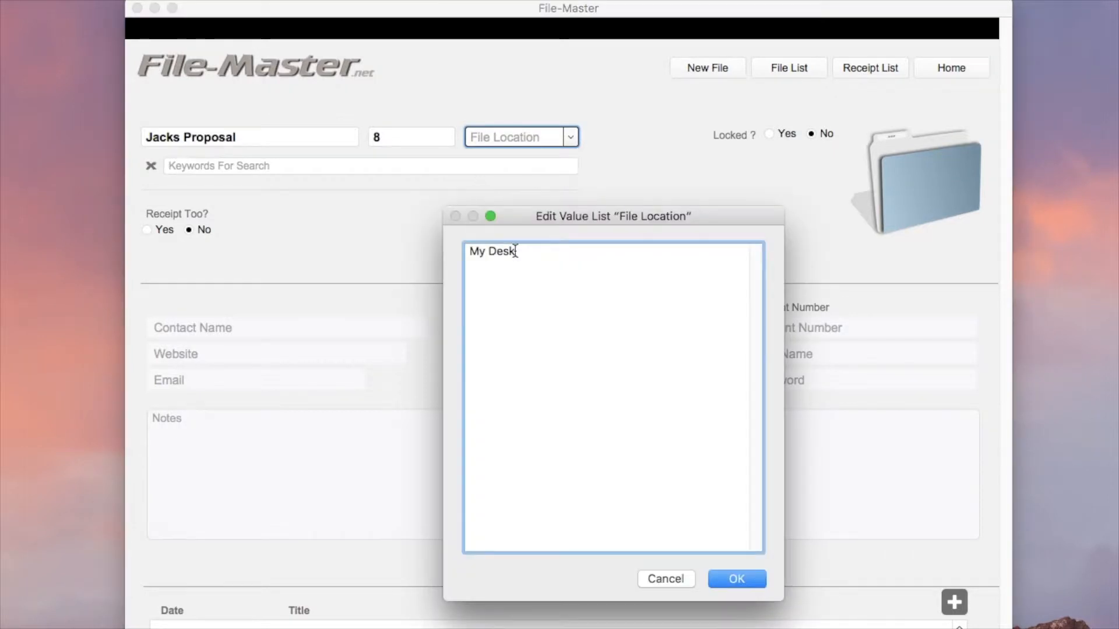
key(Return)
text(Wall Files)
click(737, 579)
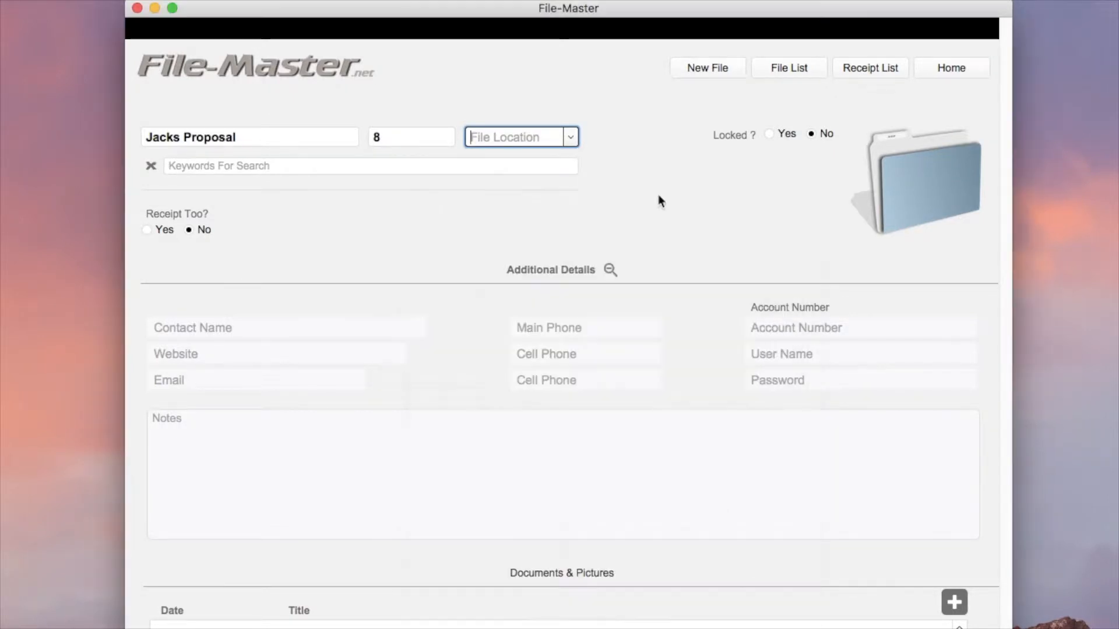
click(570, 137)
click(528, 179)
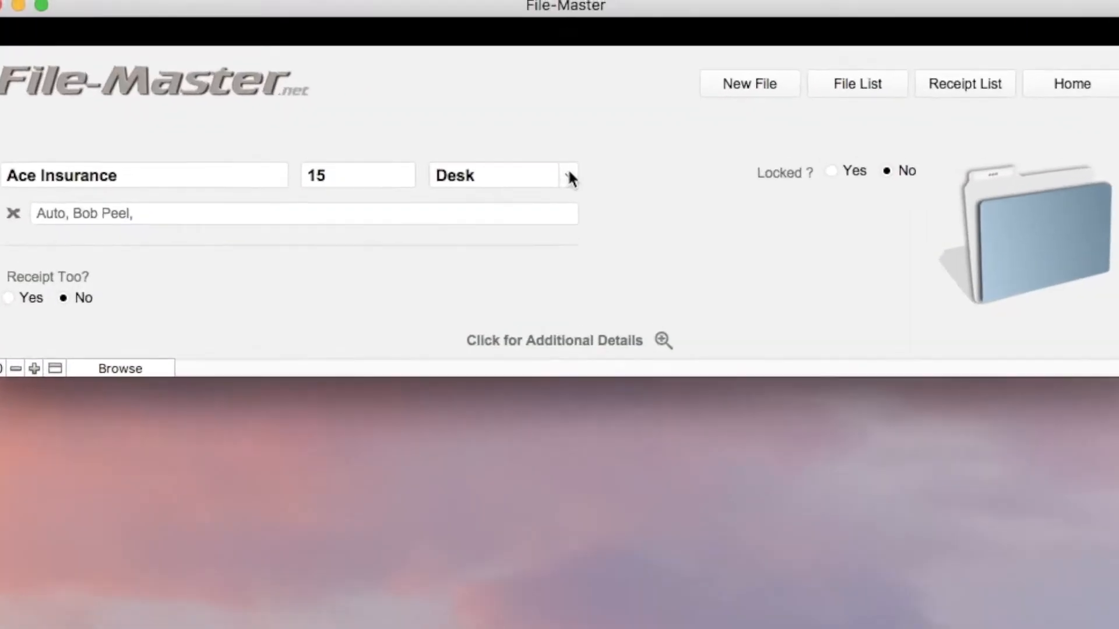
click(567, 135)
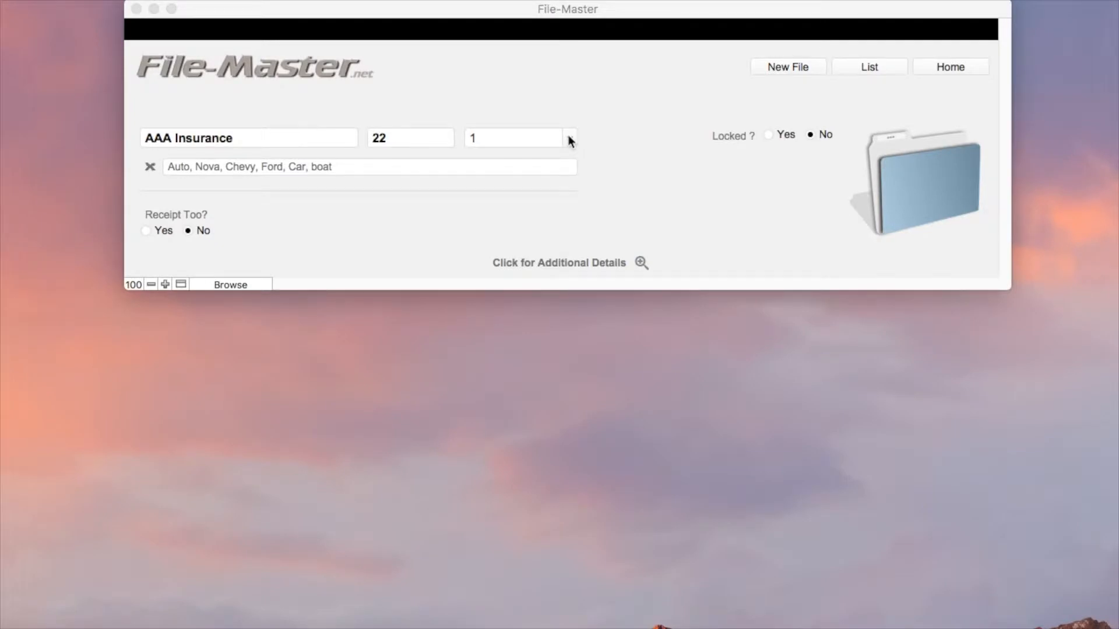
click(570, 140)
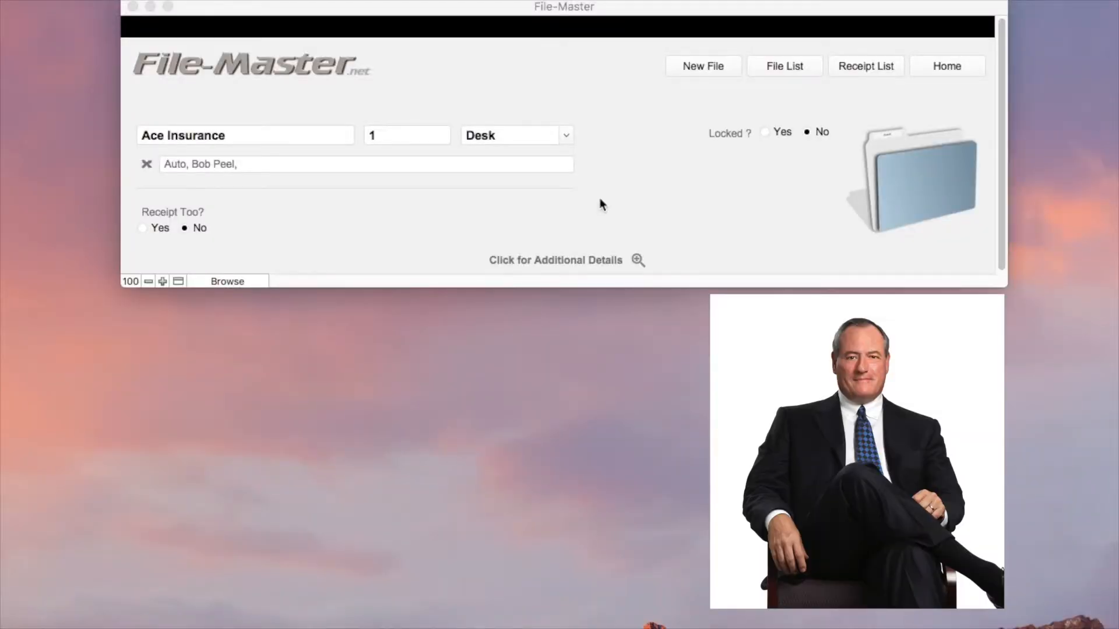
Add Bob's Desk below Desk in the file location value list and assign it to the Ace Insurance file
click(566, 137)
click(565, 136)
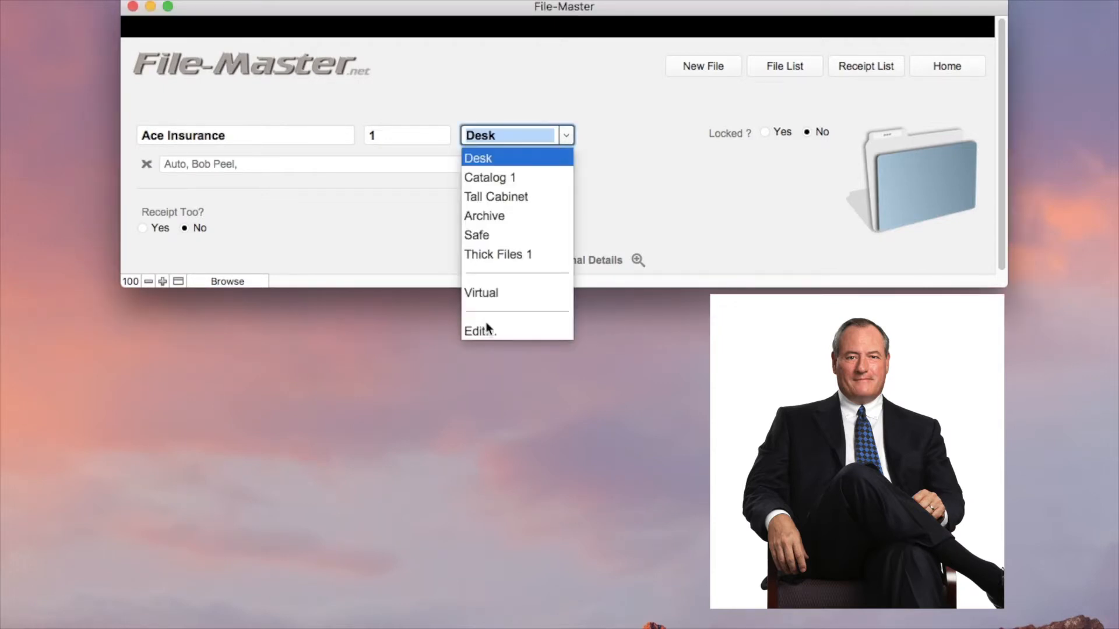
click(487, 330)
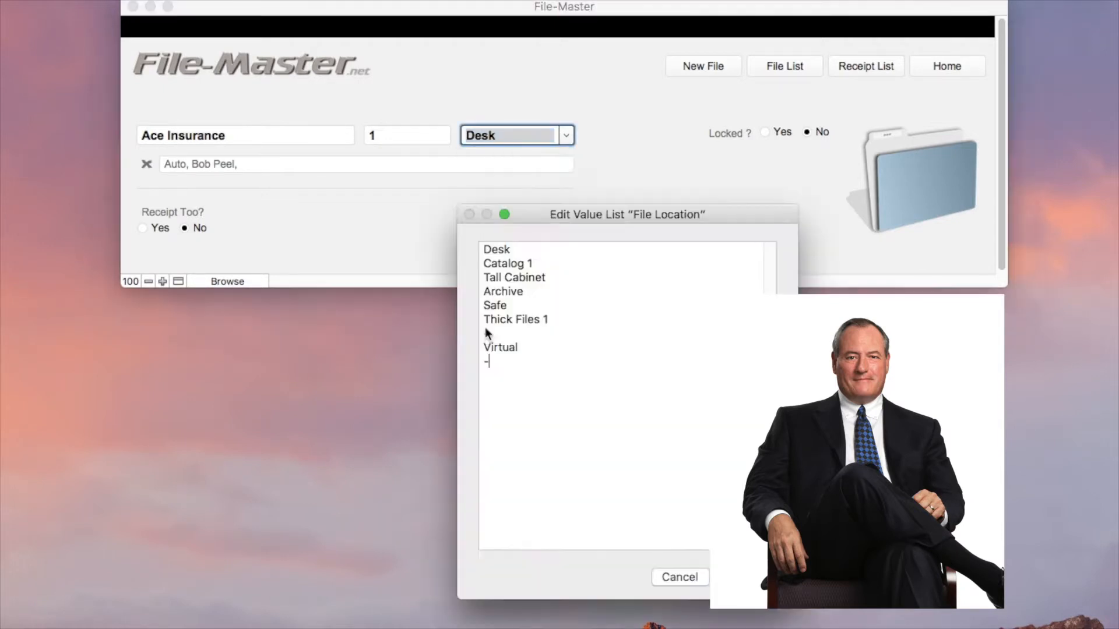
click(533, 242)
key(Return)
text(Bob)
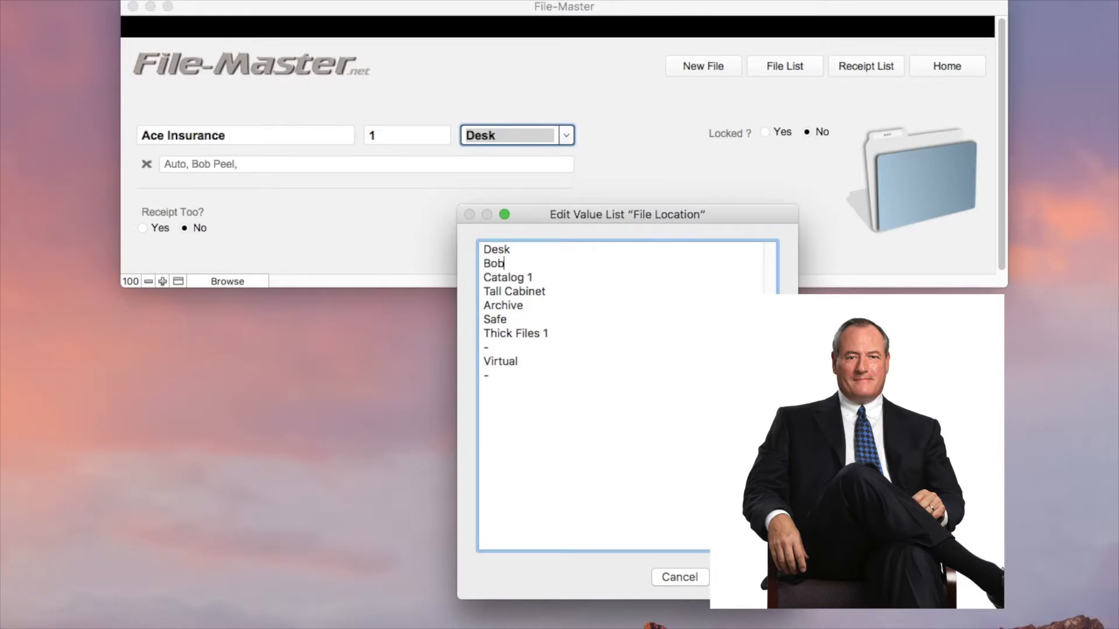
text('s Desk)
click(749, 577)
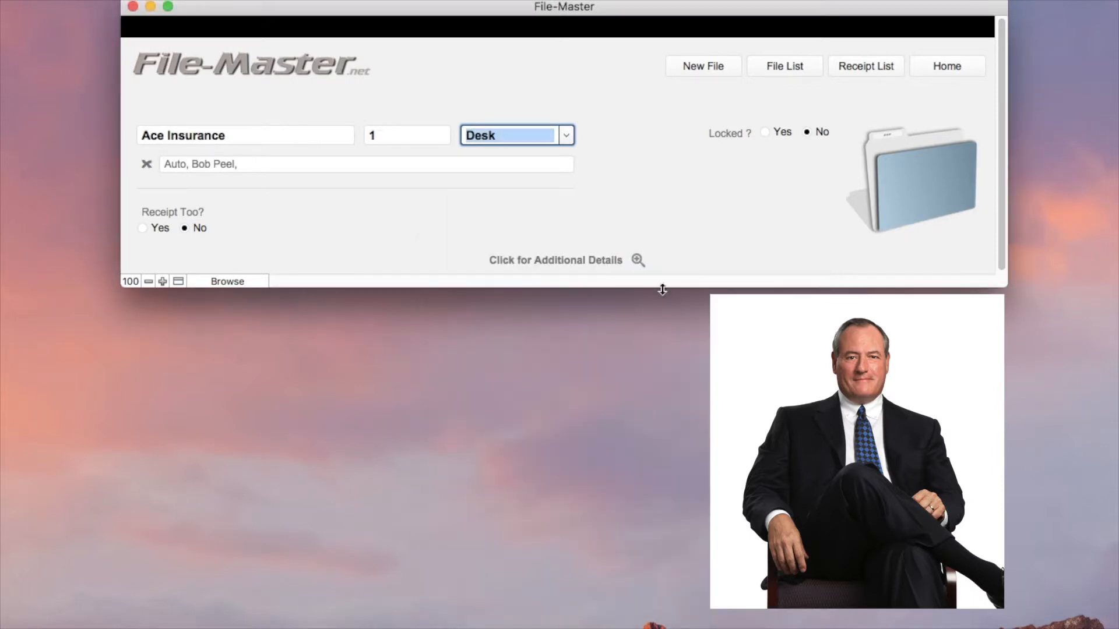
click(565, 136)
click(533, 175)
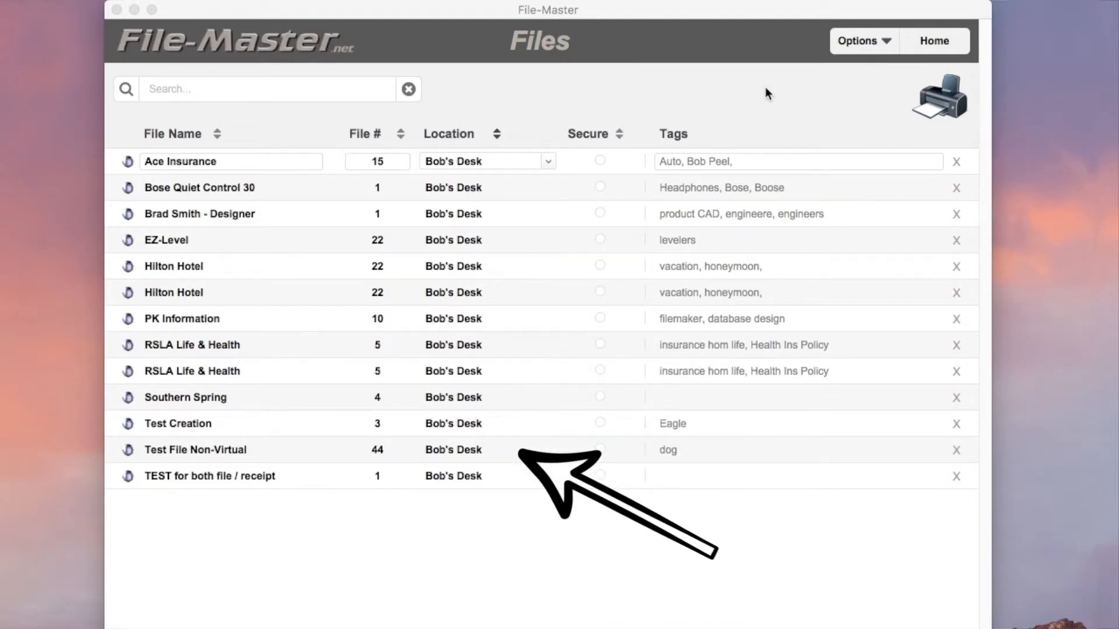
Go to the Change File Locations page from the owner information settings and choose Bob's Desk as the location to change
click(935, 42)
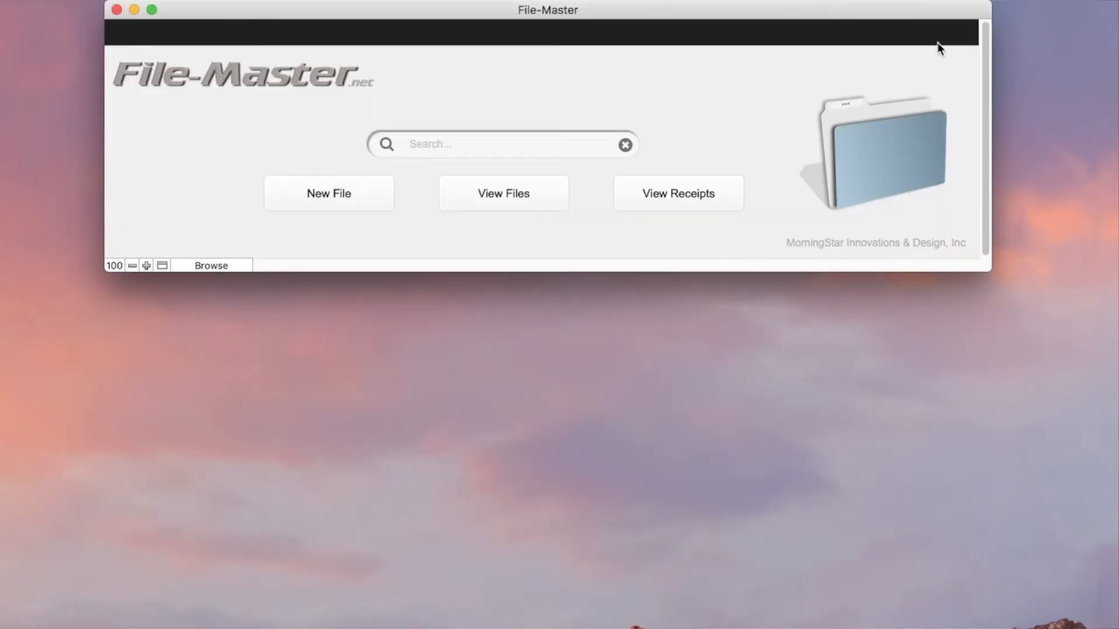
click(886, 247)
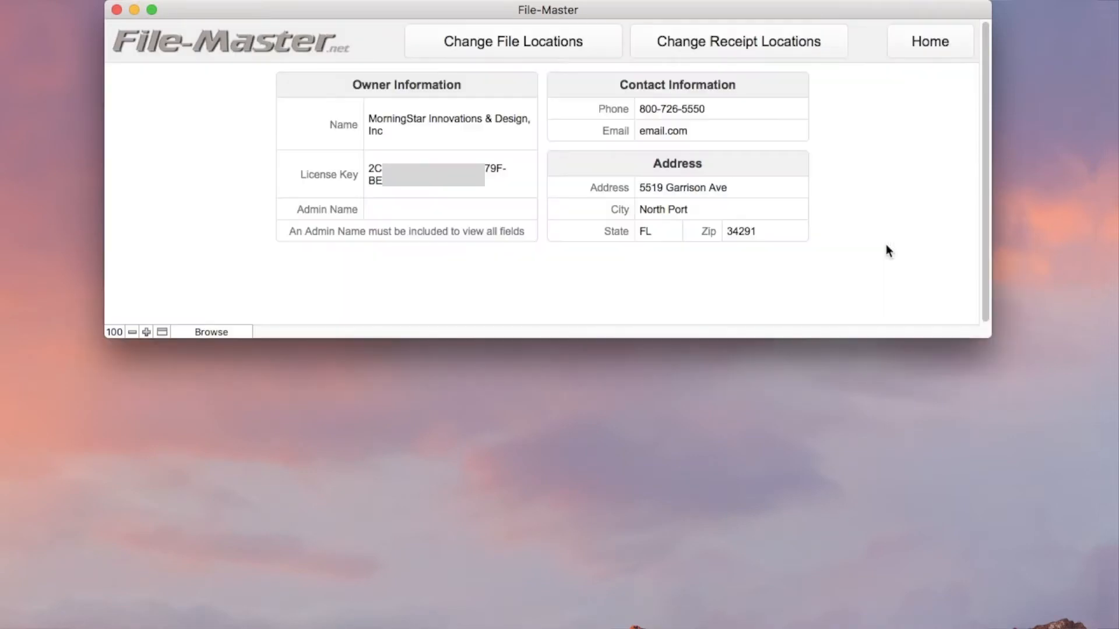
click(598, 51)
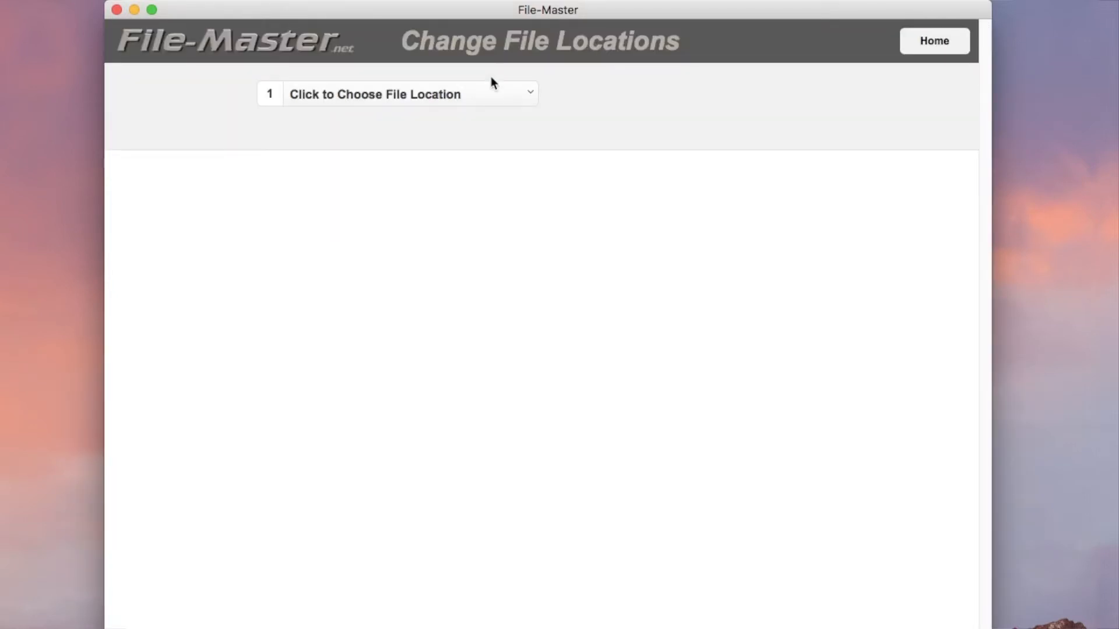
click(520, 95)
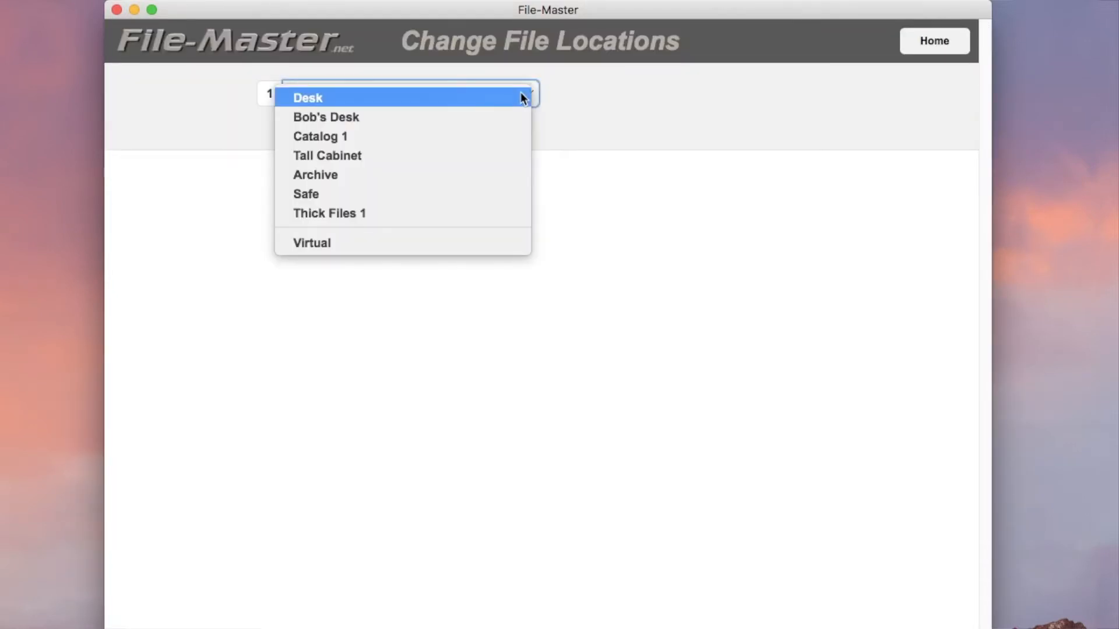
click(376, 118)
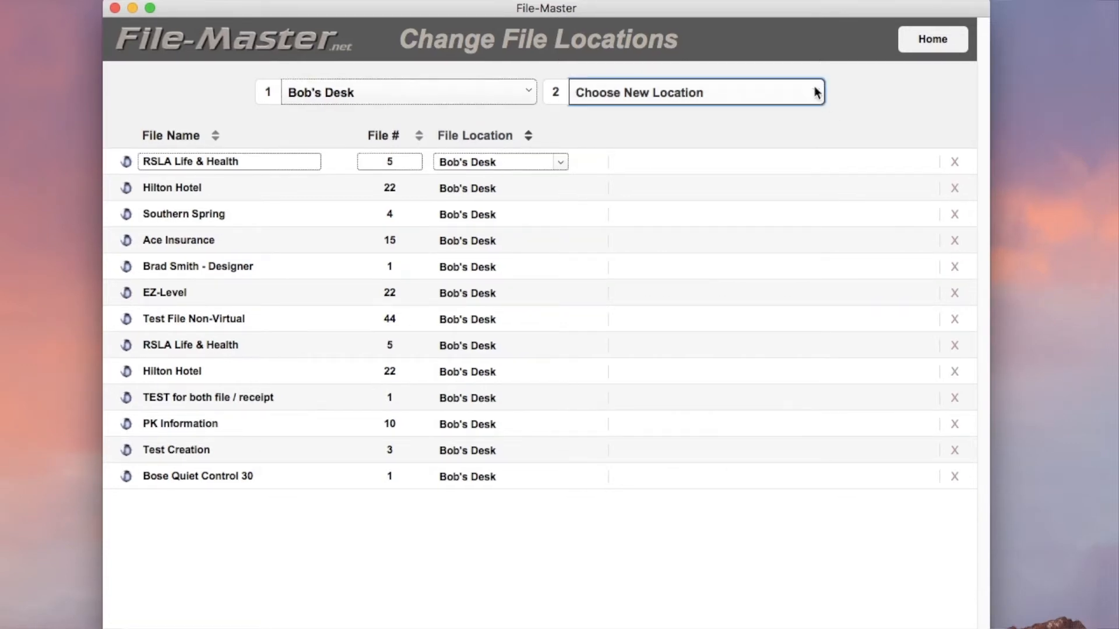
Rename the Bob's Desk entry in the file location value list to Mary's Desk
click(817, 92)
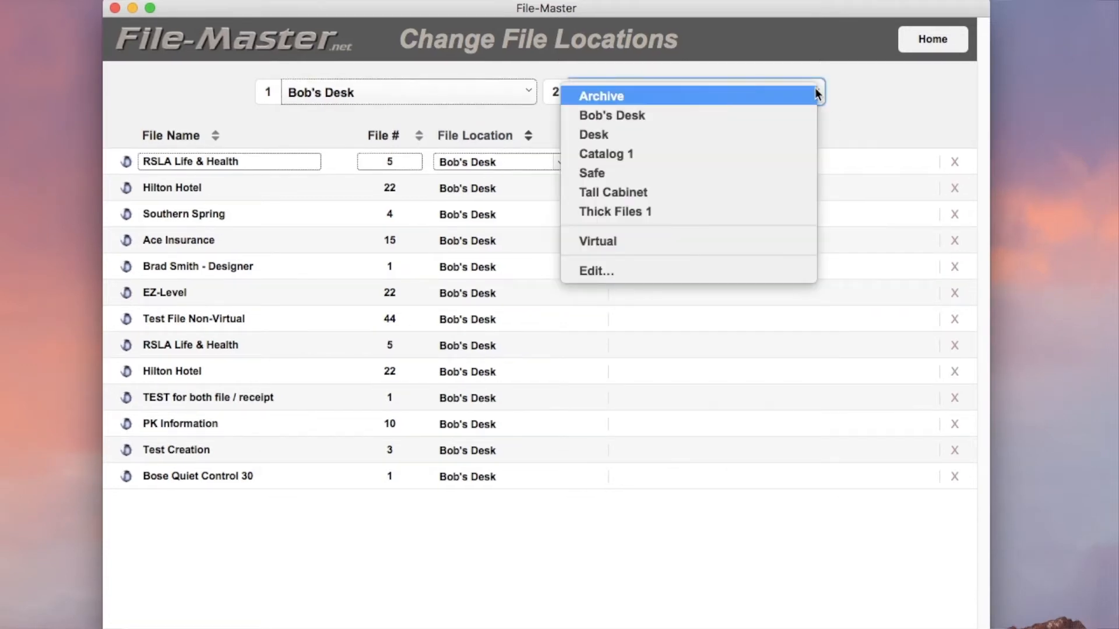
click(614, 272)
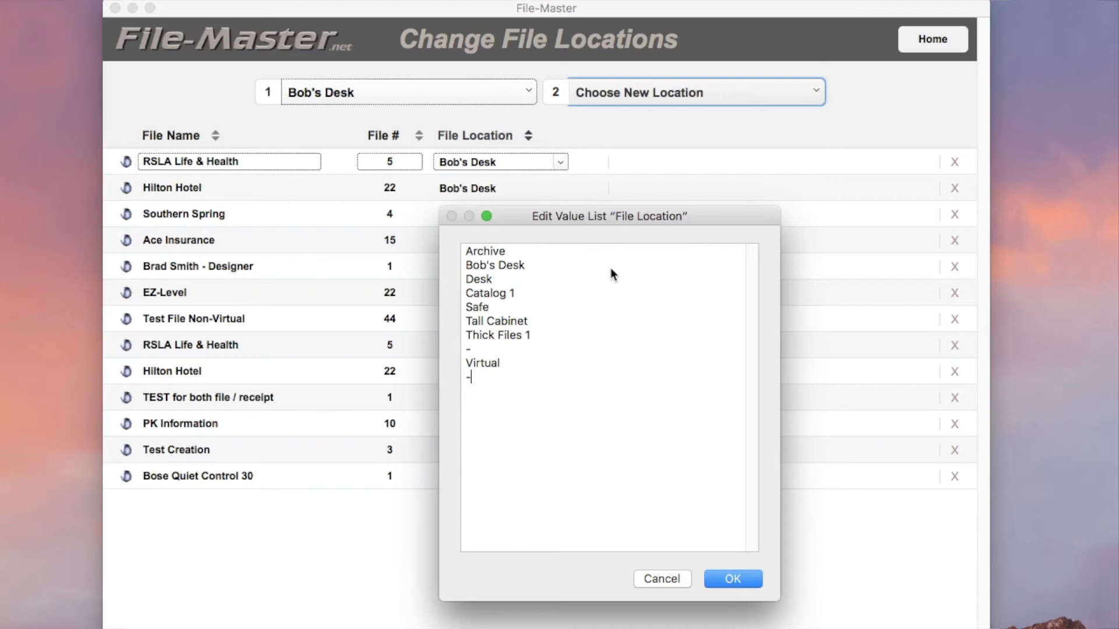
drag(526, 265, 454, 264)
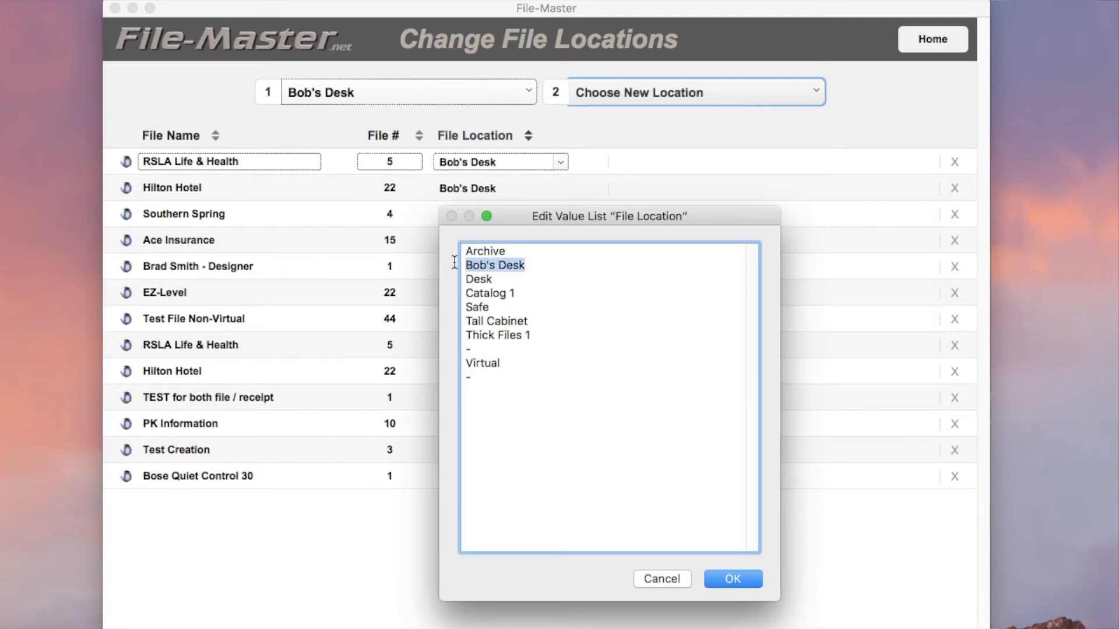
text(Mary's)
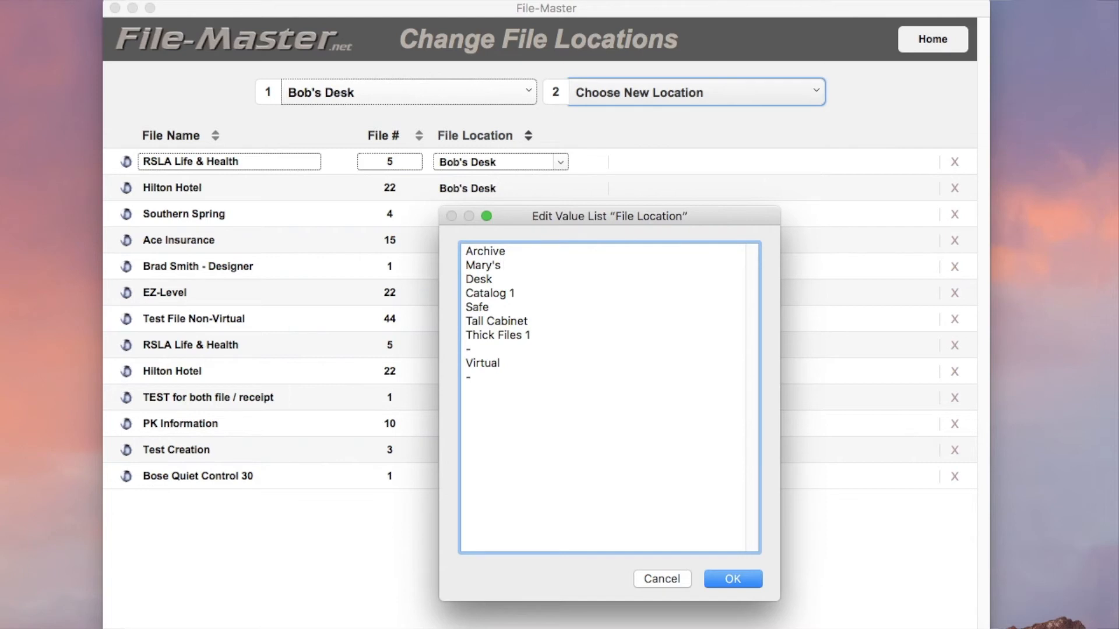
text( Desk)
click(729, 580)
Change the location of all listed Bob's Desk files to Mary's Desk
click(816, 91)
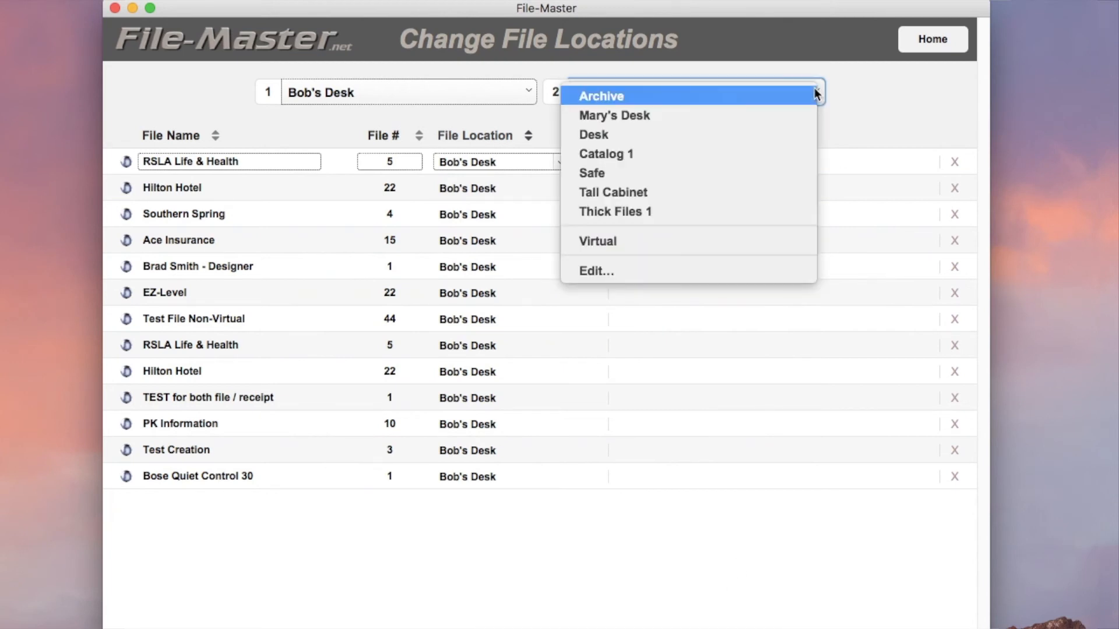
click(648, 121)
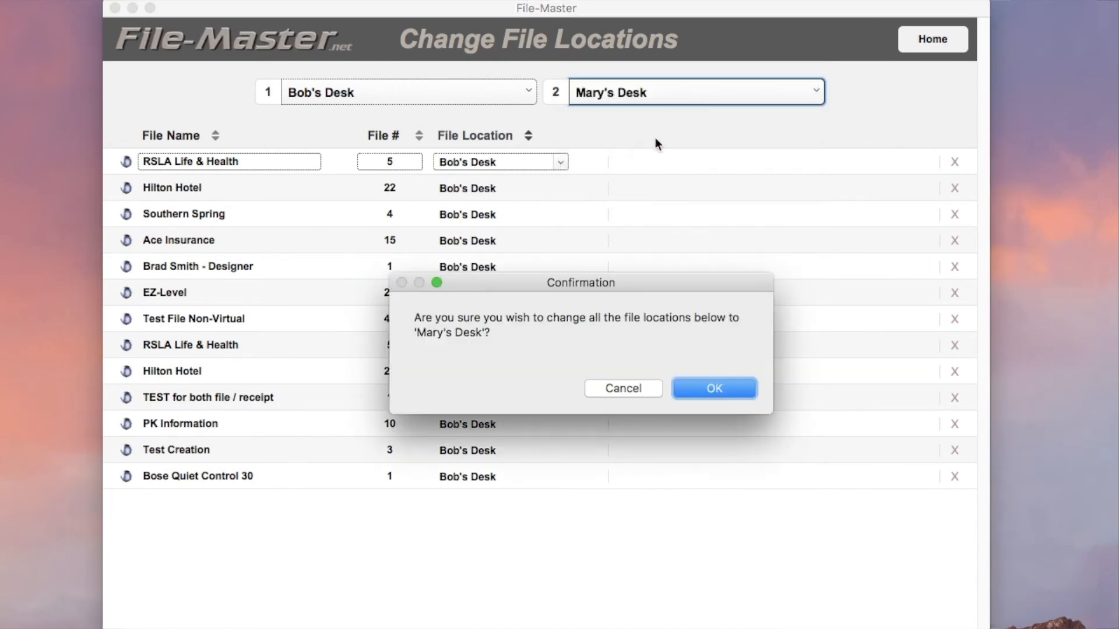
click(703, 394)
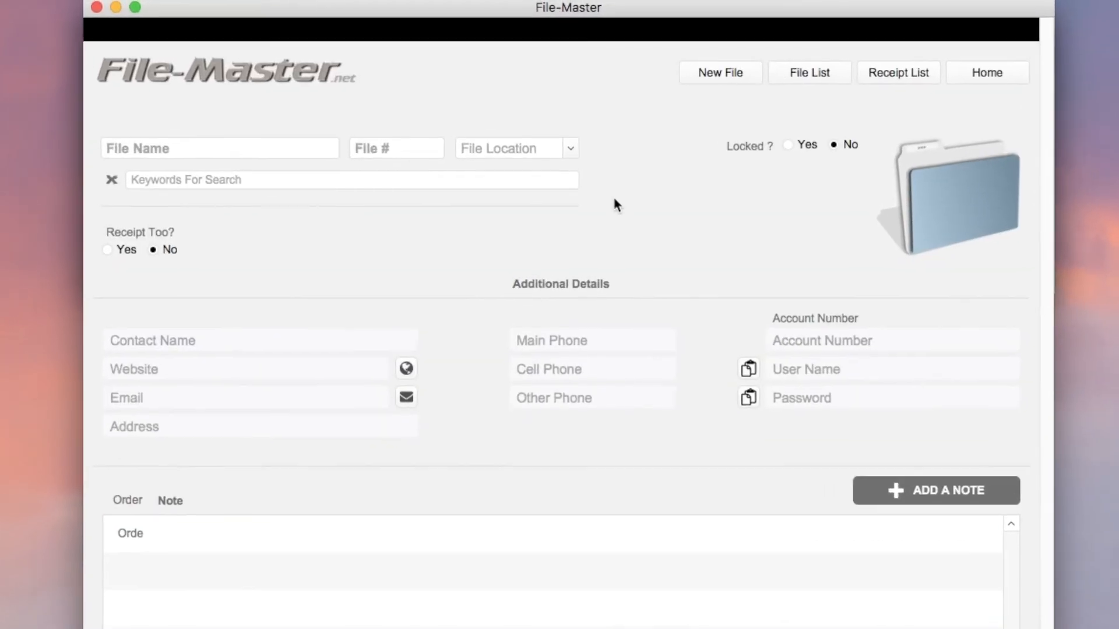
Set the blank file record's location to Mary's Desk
click(573, 174)
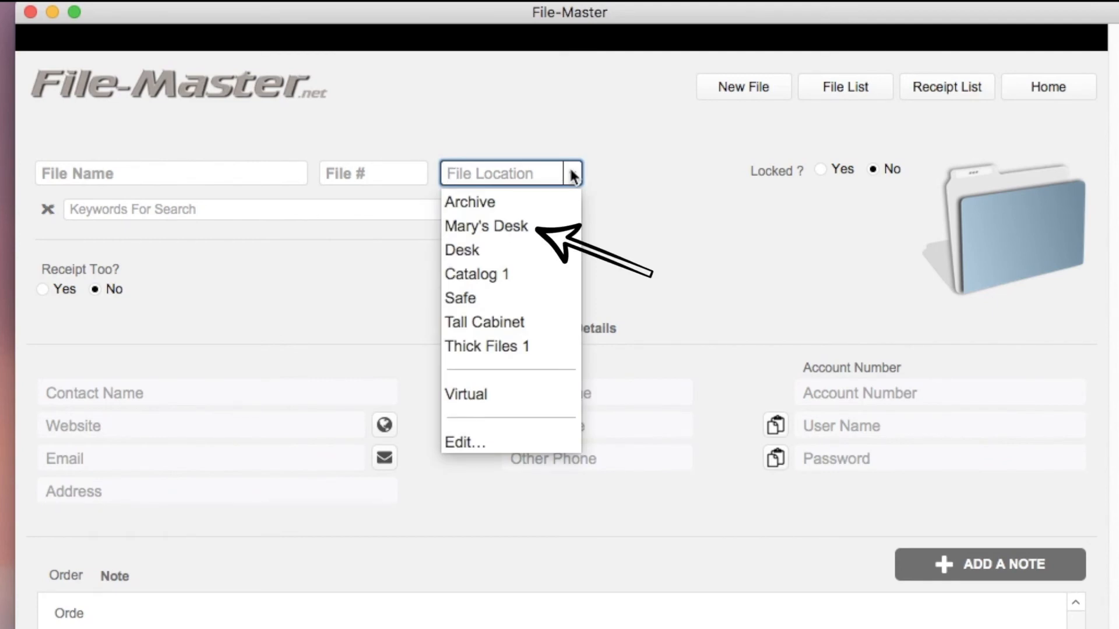
click(530, 227)
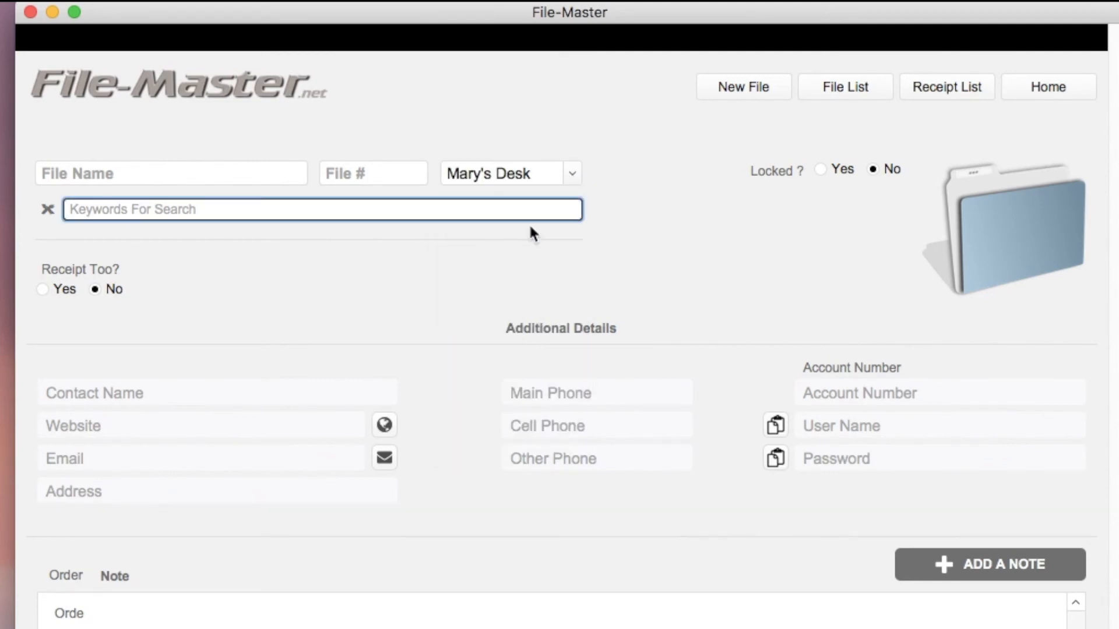